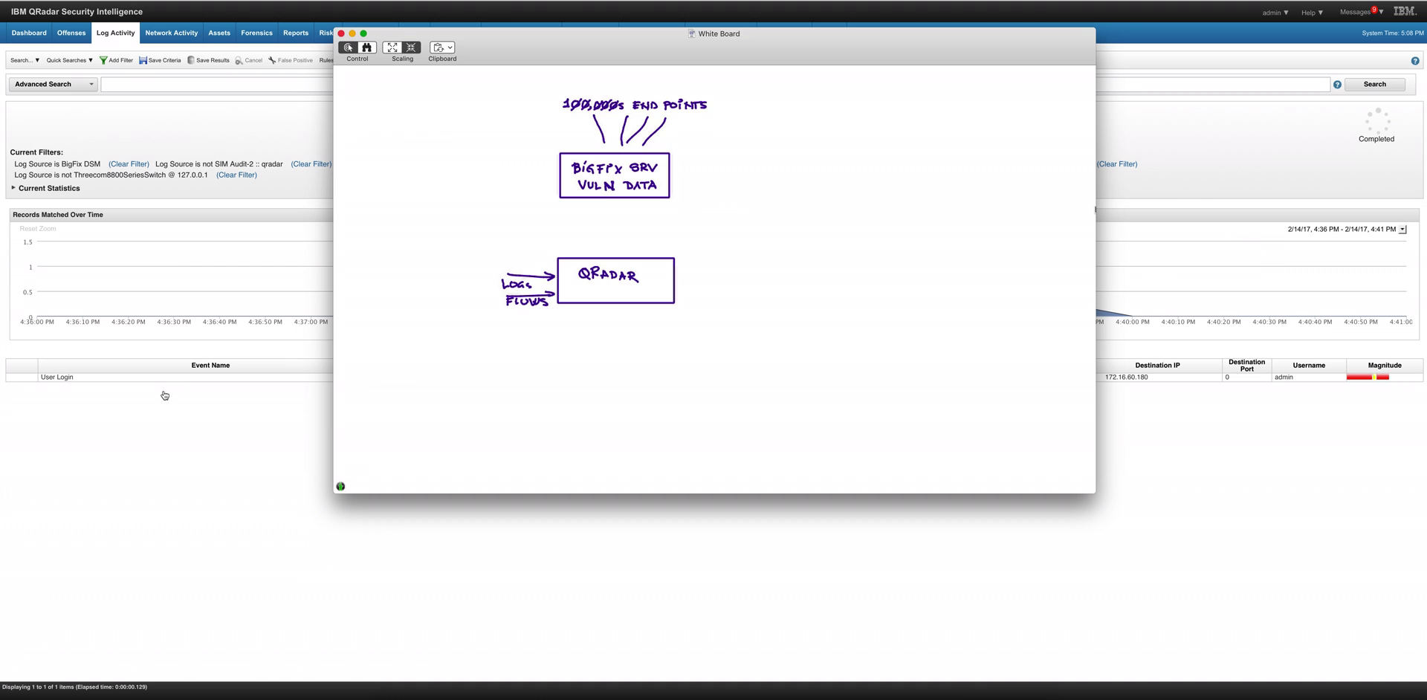
On the whiteboard, label BigFix SCANNER with an arrow, write ASSET in QRadar, and connect the boxes
{"action": "mouse_move", "coordinate": [767, 144]}
{"action": "left_mouse_down"}
{"action": "mouse_move", "coordinate": [757, 153]}
{"action": "mouse_move", "coordinate": [808, 153]}
{"action": "left_mouse_up"}
{"action": "left_click_drag", "start_coordinate": [813, 144], "coordinate": [815, 148]}
{"action": "left_click_drag", "start_coordinate": [739, 126], "coordinate": [760, 140]}
{"action": "mouse_move", "coordinate": [650, 291]}
{"action": "left_mouse_down"}
{"action": "mouse_move", "coordinate": [643, 300]}
{"action": "mouse_move", "coordinate": [665, 266]}
{"action": "mouse_move", "coordinate": [667, 291]}
{"action": "left_mouse_up"}
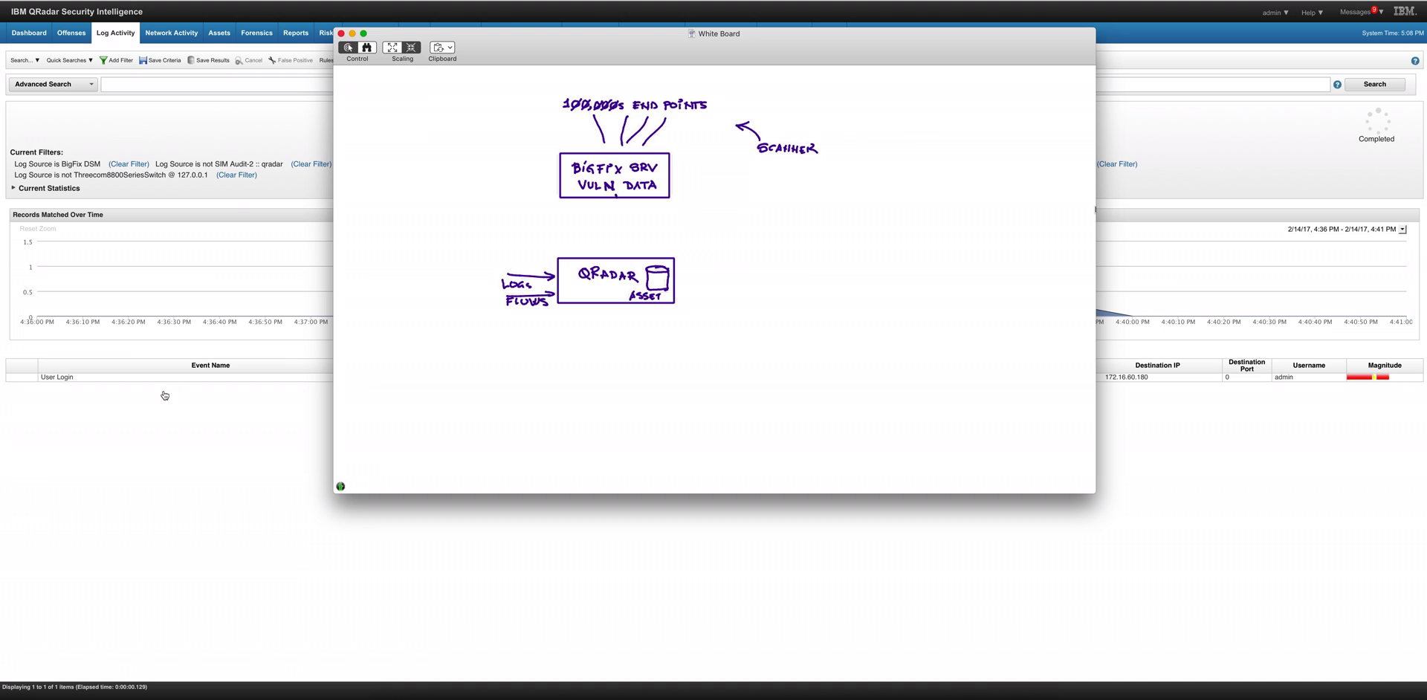
{"action": "left_click_drag", "start_coordinate": [616, 195], "coordinate": [614, 254]}
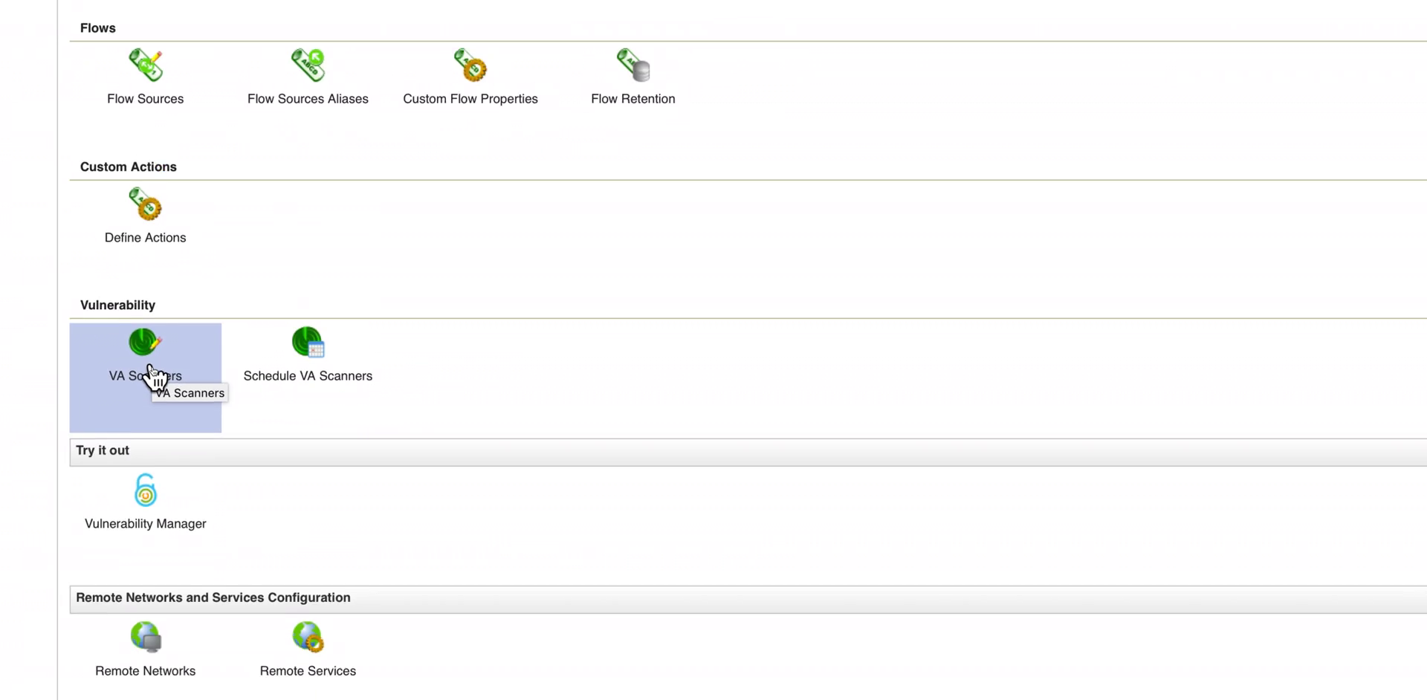
Open the BigFix VA scanner's Edit Scanner settings and inspect hostname 172.16.60.180
{"action": "left_click", "coordinate": [151, 371]}
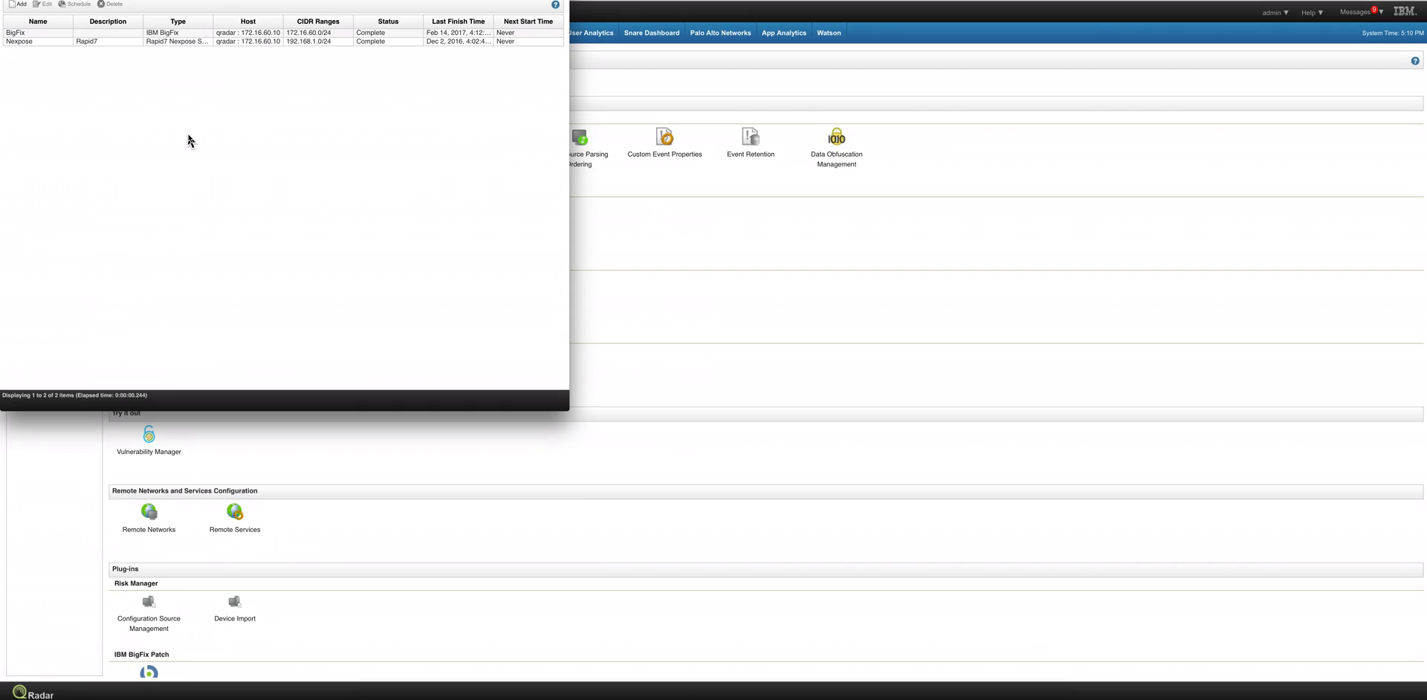
{"action": "left_click_drag", "start_coordinate": [264, 2], "coordinate": [493, 51]}
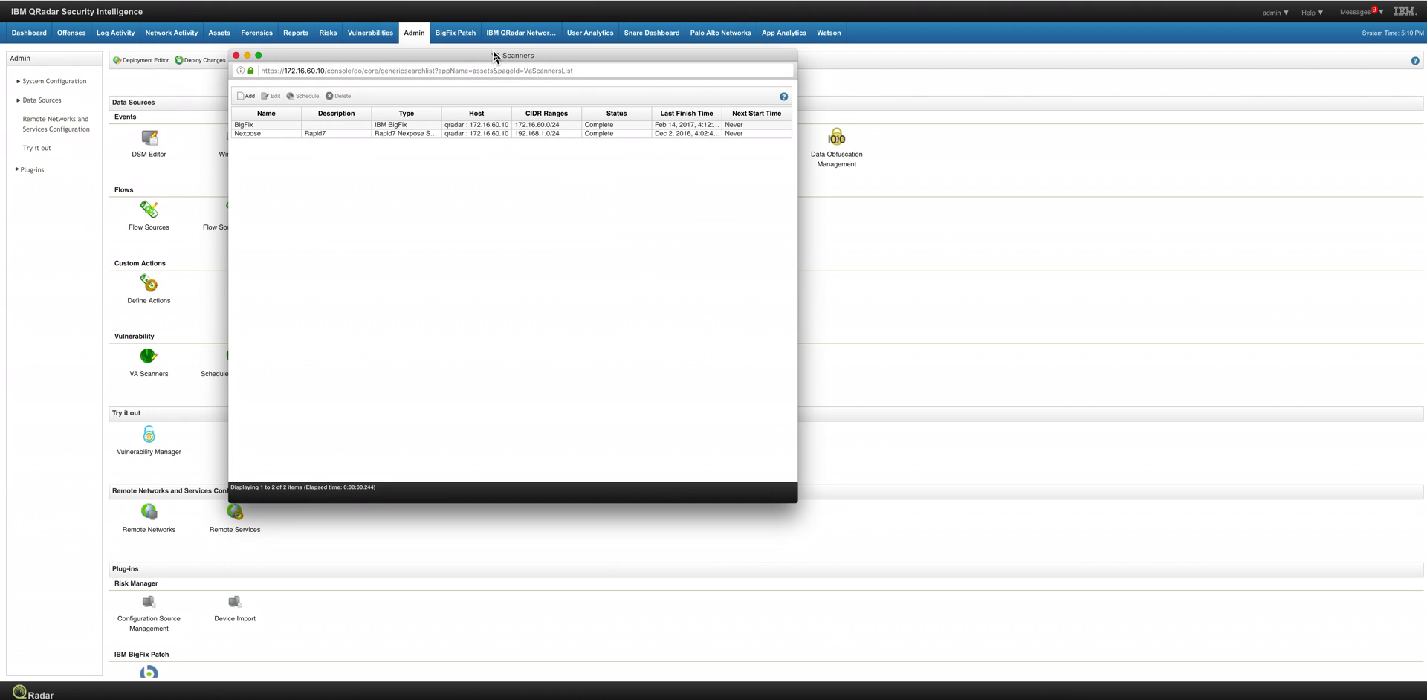
{"action": "double_click", "coordinate": [257, 130]}
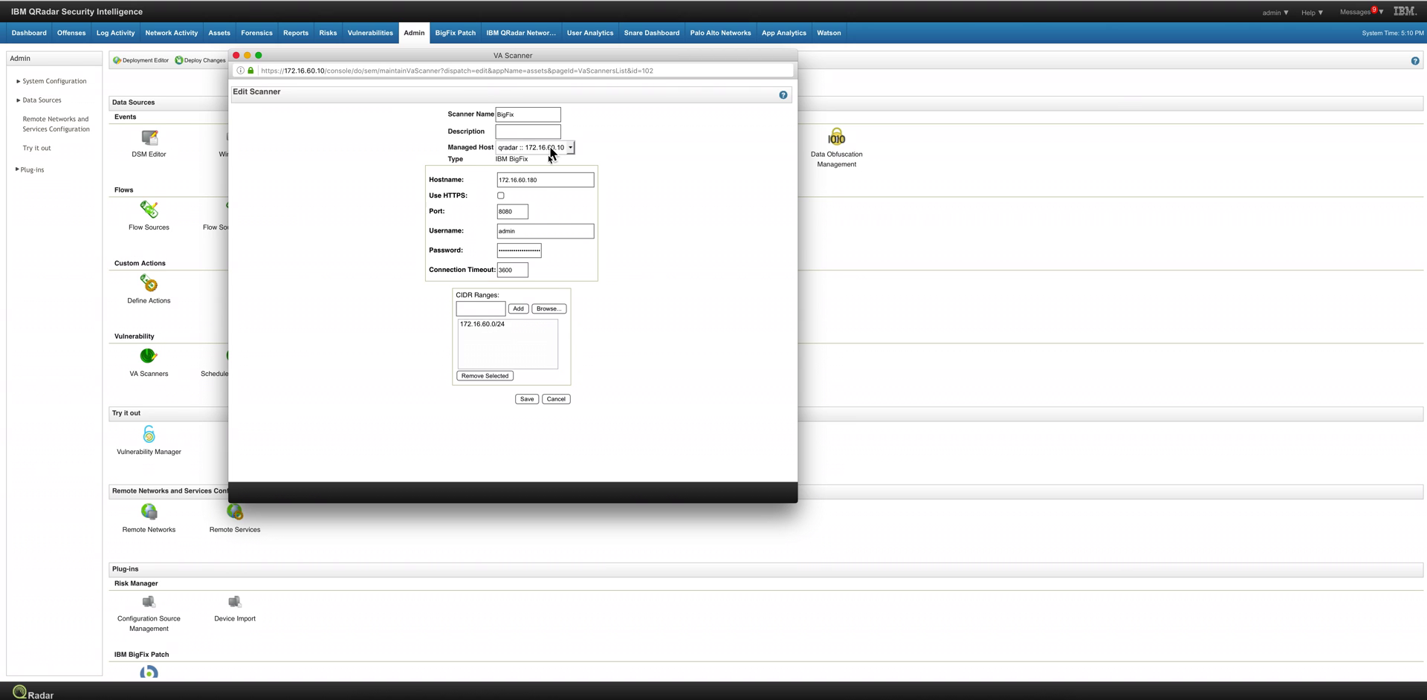
{"action": "left_click", "coordinate": [538, 181]}
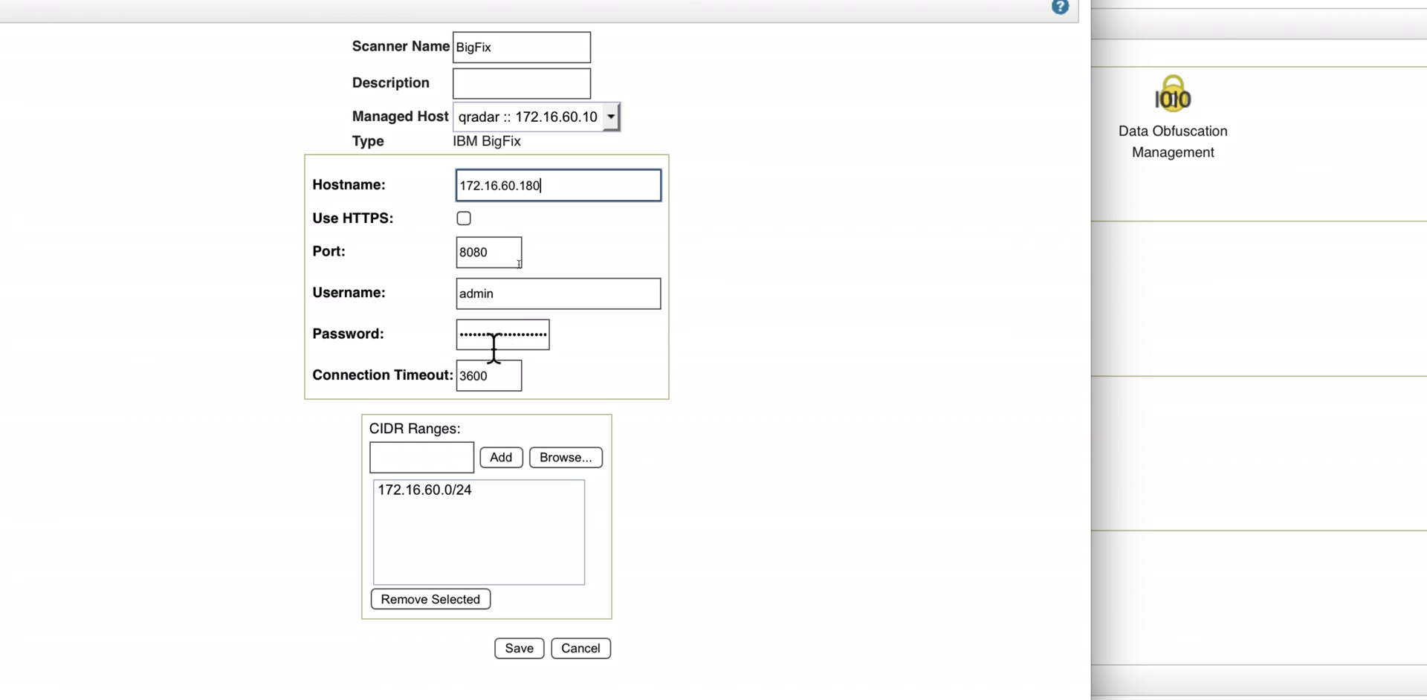
{"action": "mouse_move", "coordinate": [494, 375]}
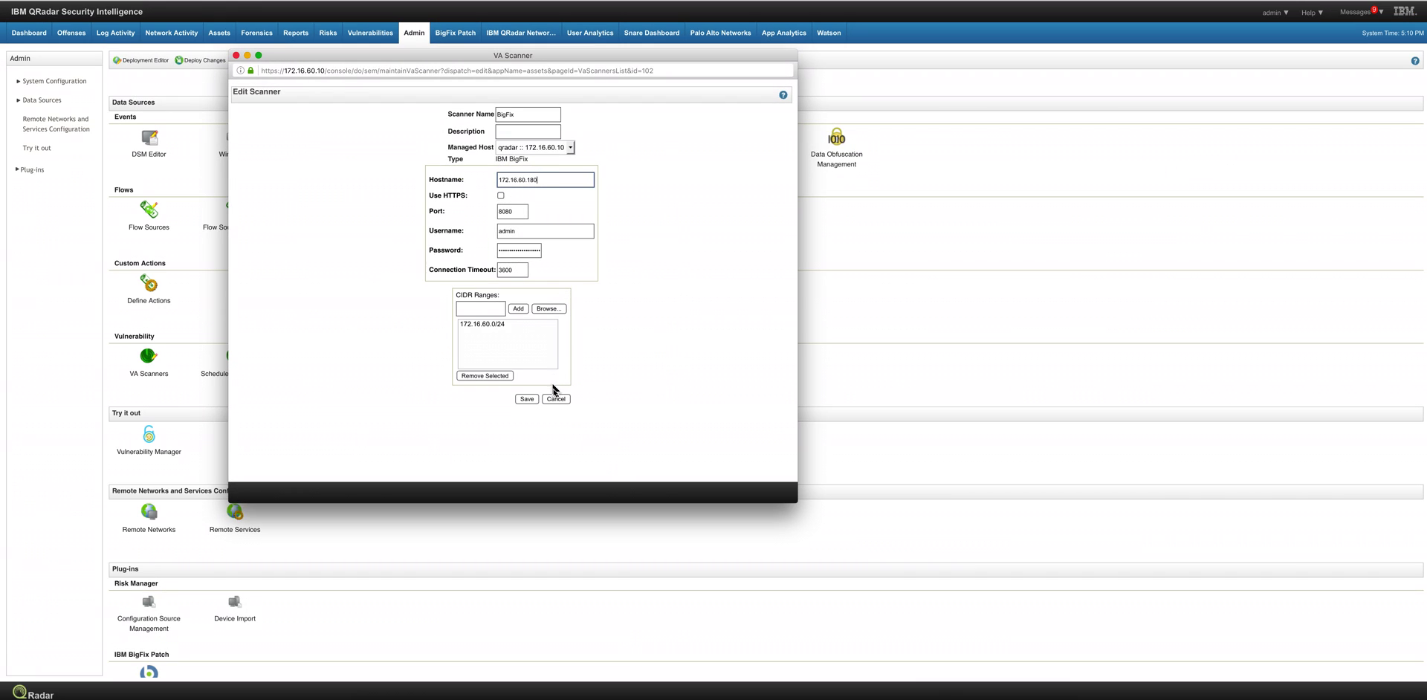
Cancel the scanner edit and begin a new scan schedule for the BigFix scanner
{"action": "left_click", "coordinate": [556, 399]}
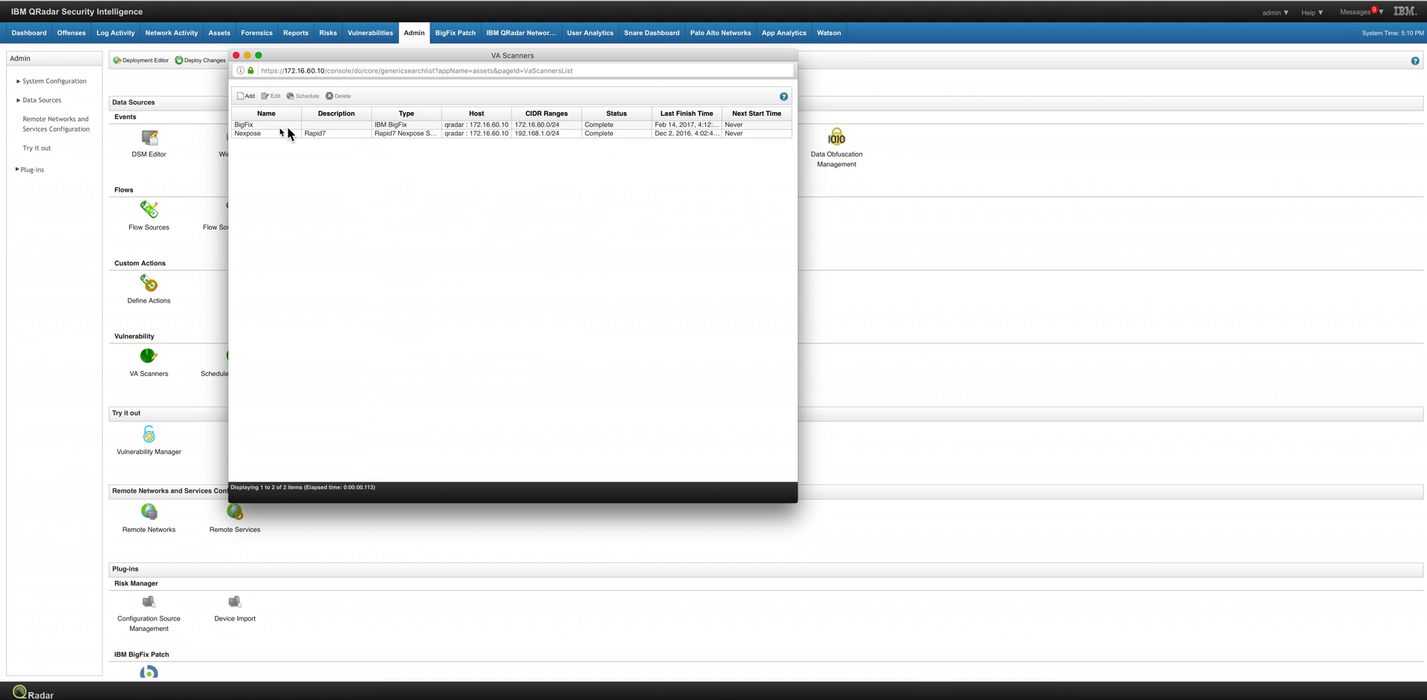
{"action": "left_click", "coordinate": [282, 124]}
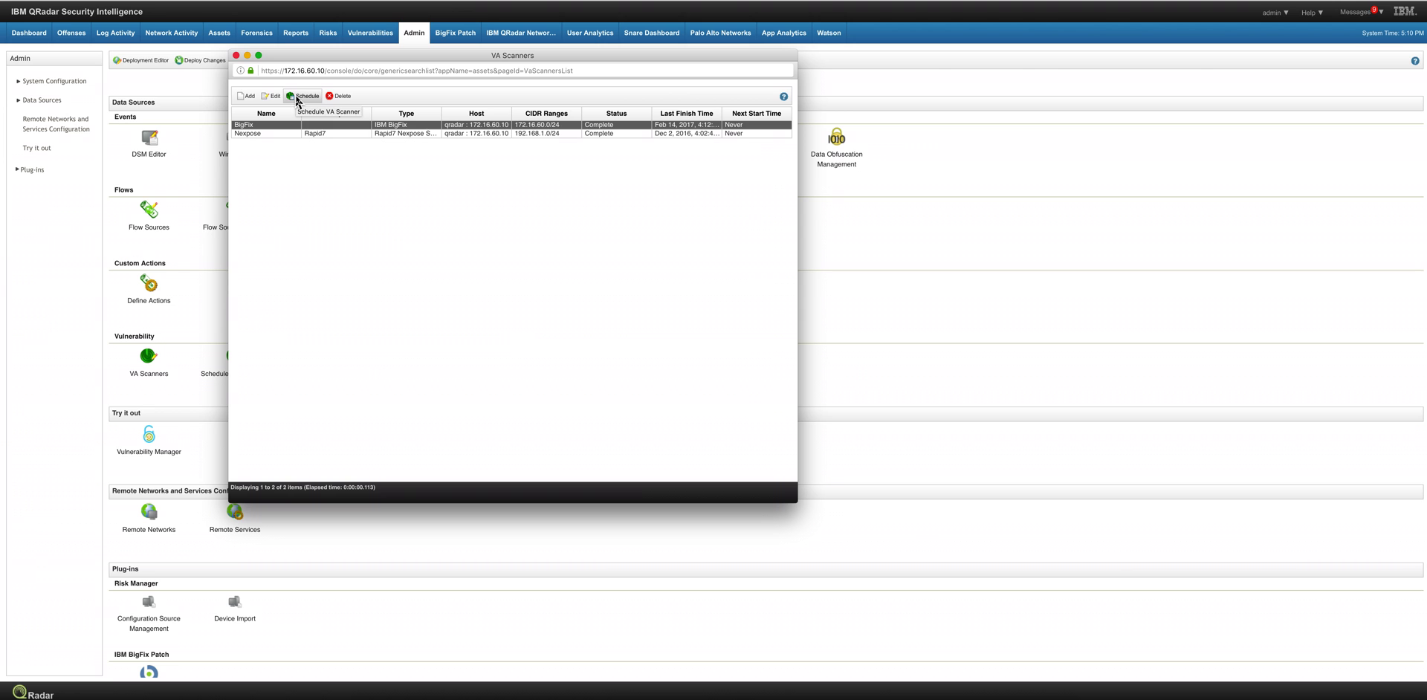
{"action": "left_click", "coordinate": [296, 98]}
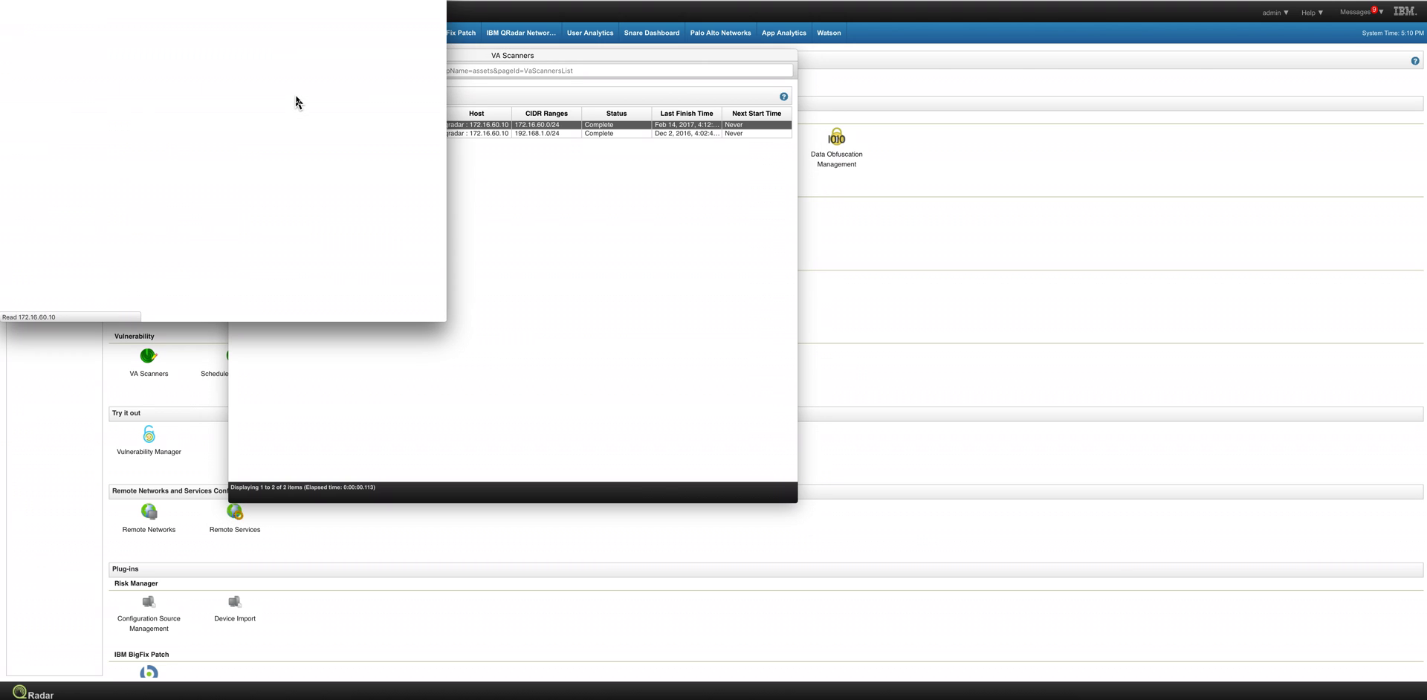
{"action": "left_click_drag", "start_coordinate": [278, 0], "coordinate": [515, 107]}
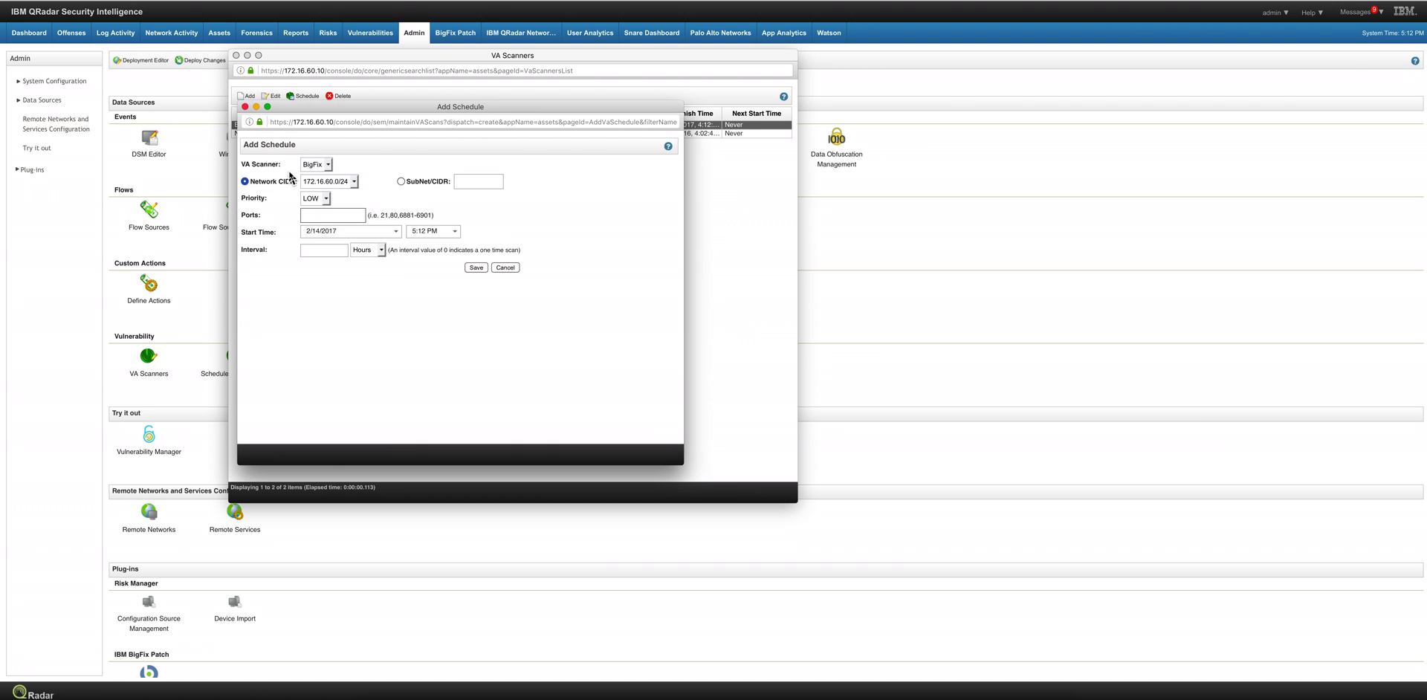
Enter ports 0-65535 and interval 0 for a one-time scan, and save the schedule
{"action": "left_click", "coordinate": [316, 215]}
{"action": "type", "text": "0-655"}
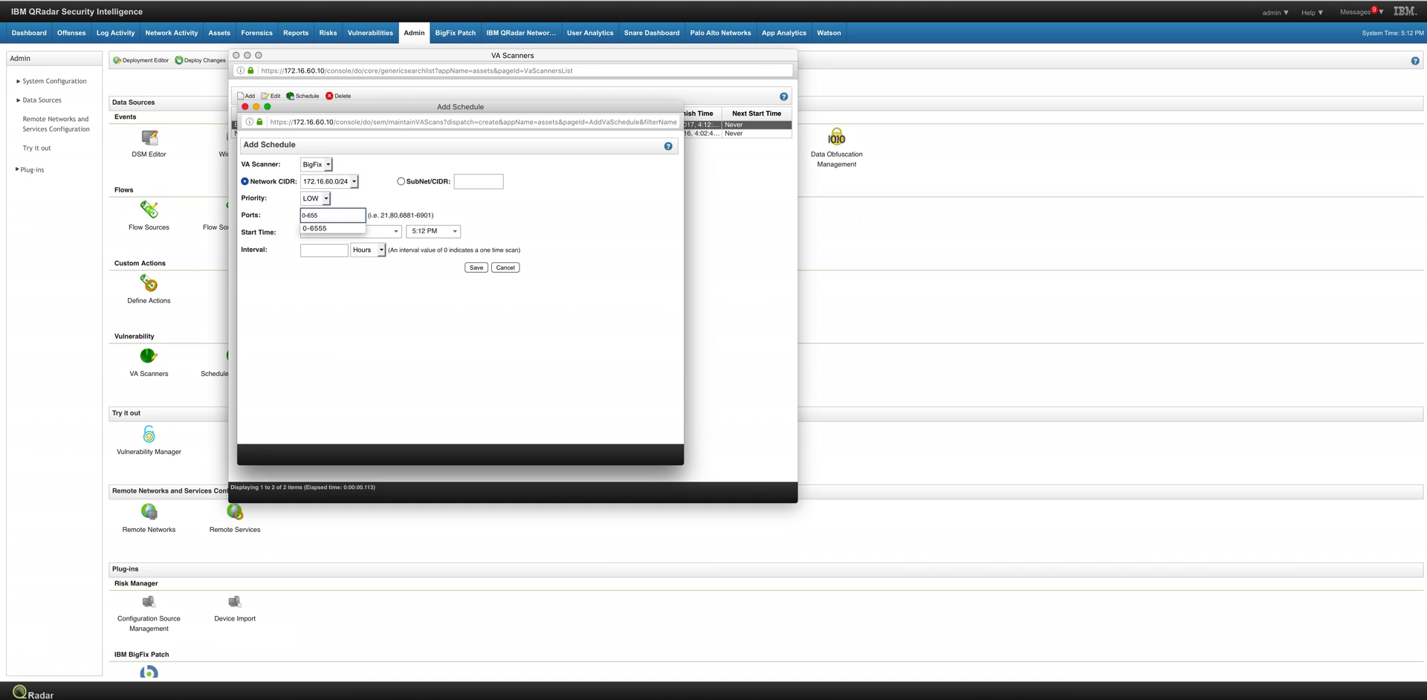
{"action": "key", "text": "Escape"}
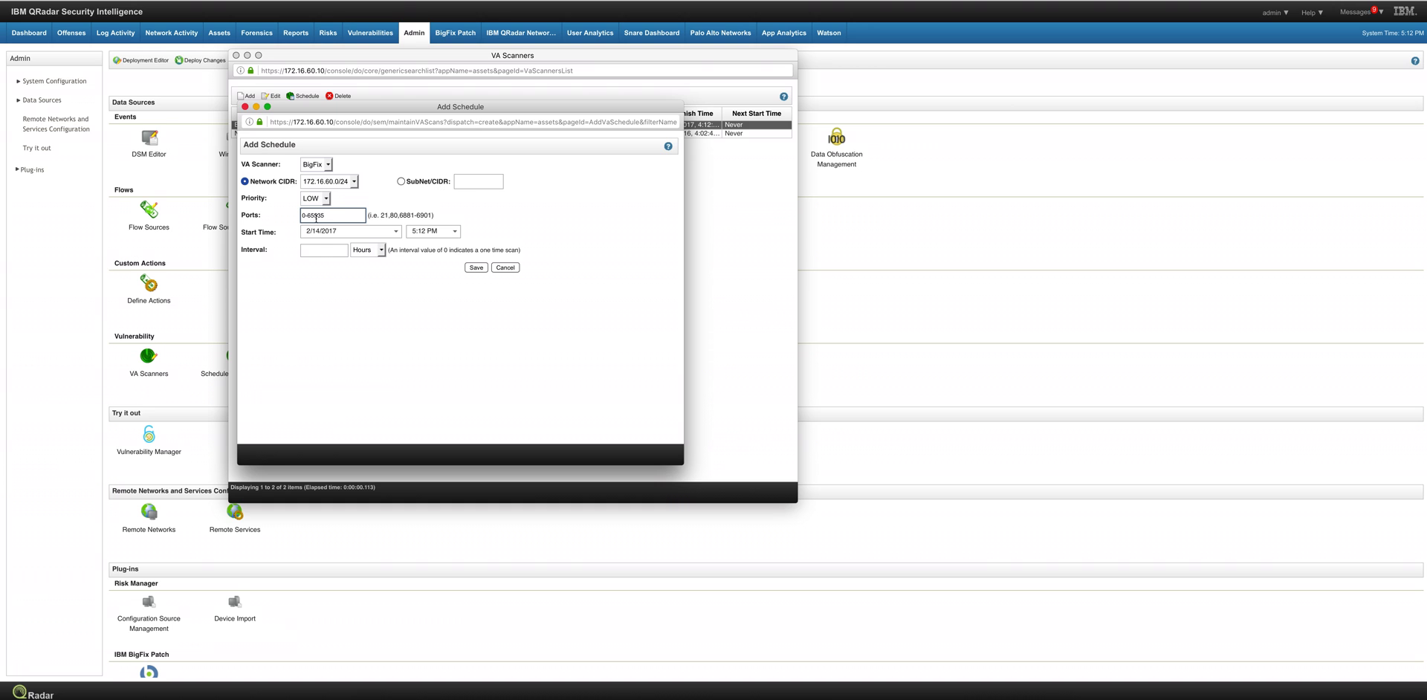
{"action": "left_click", "coordinate": [318, 251]}
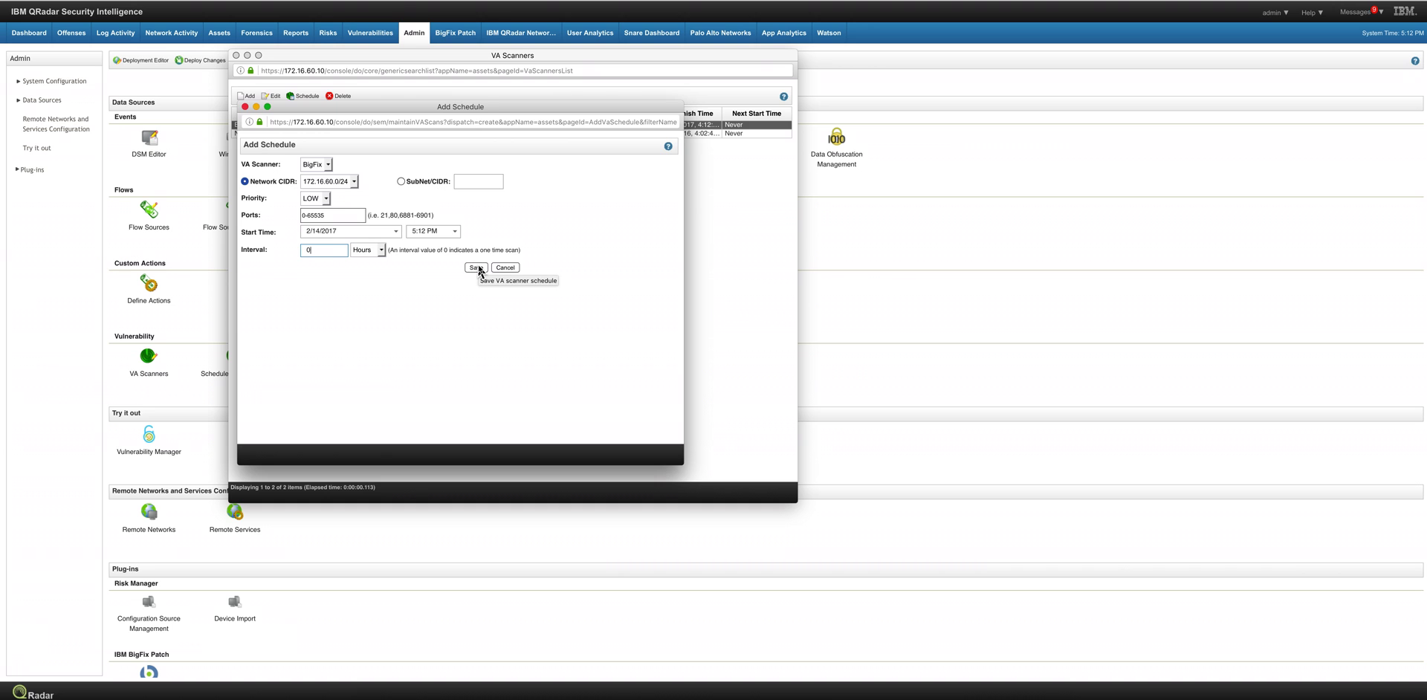
{"action": "left_click", "coordinate": [476, 268]}
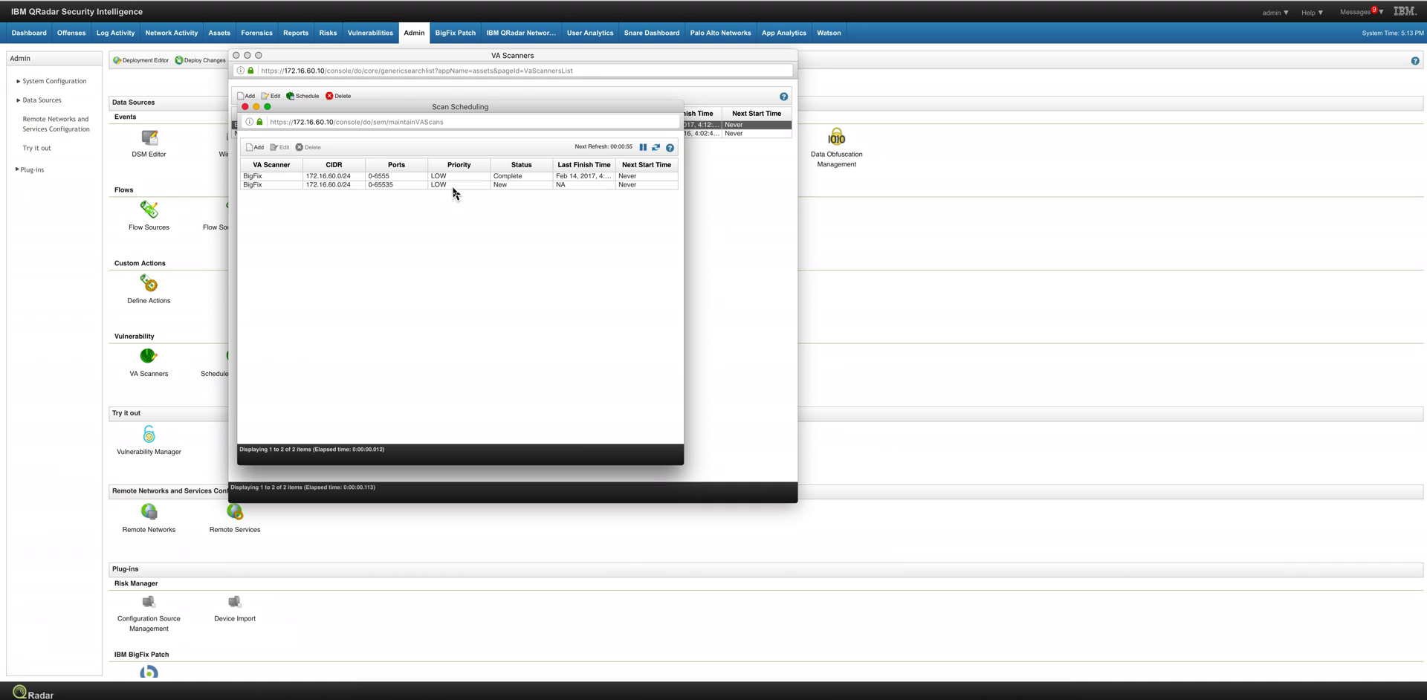
Refresh the Scan Scheduling list until the BigFix scan shows Complete, then close it
{"action": "left_click", "coordinate": [655, 147]}
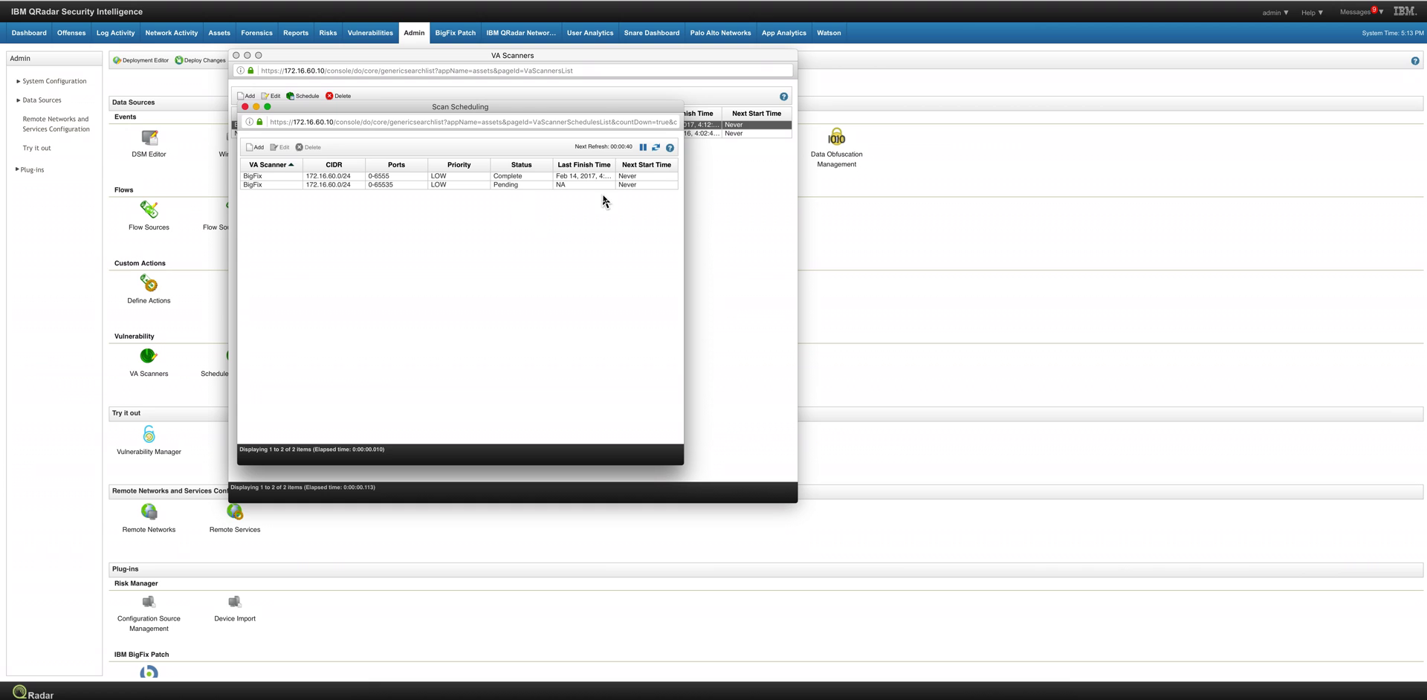
{"action": "left_click", "coordinate": [655, 149]}
{"action": "left_click", "coordinate": [245, 107]}
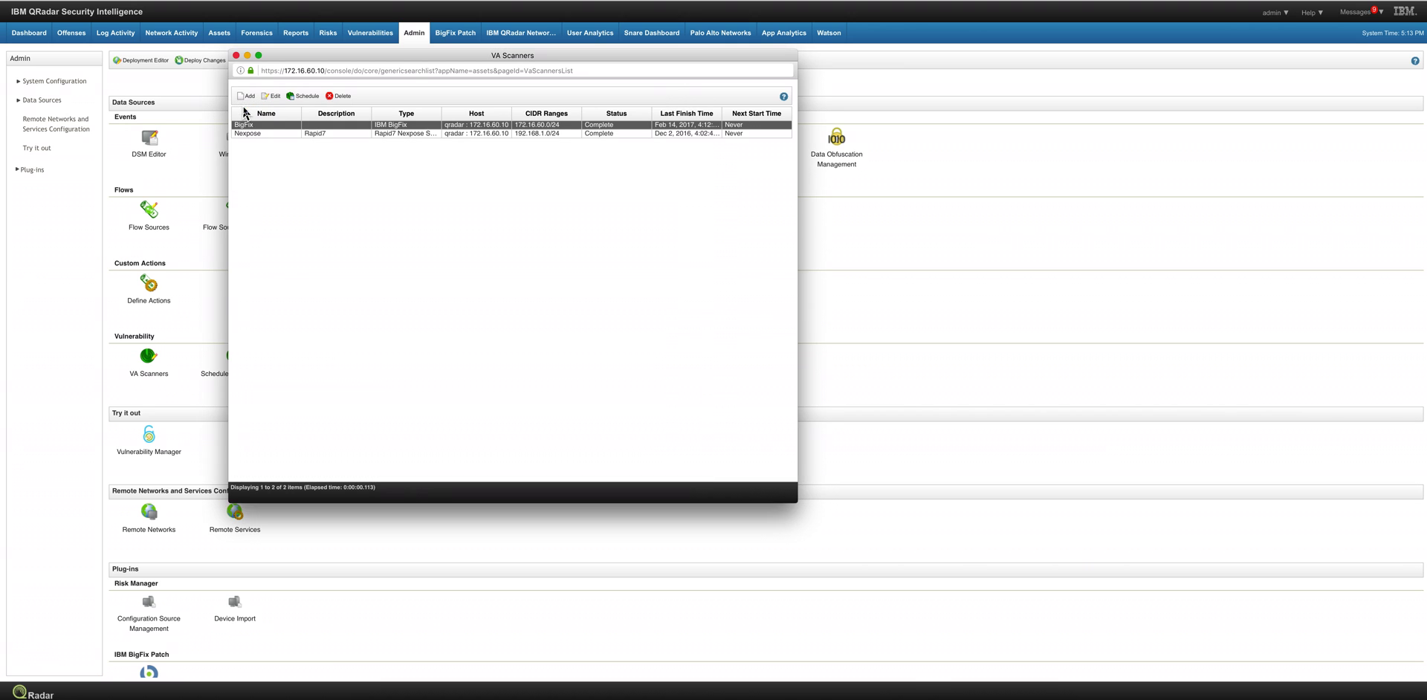
Close the VA Scanners window and start a New Search on the Vulnerabilities tab
{"action": "left_click", "coordinate": [235, 55]}
{"action": "left_click", "coordinate": [248, 60]}
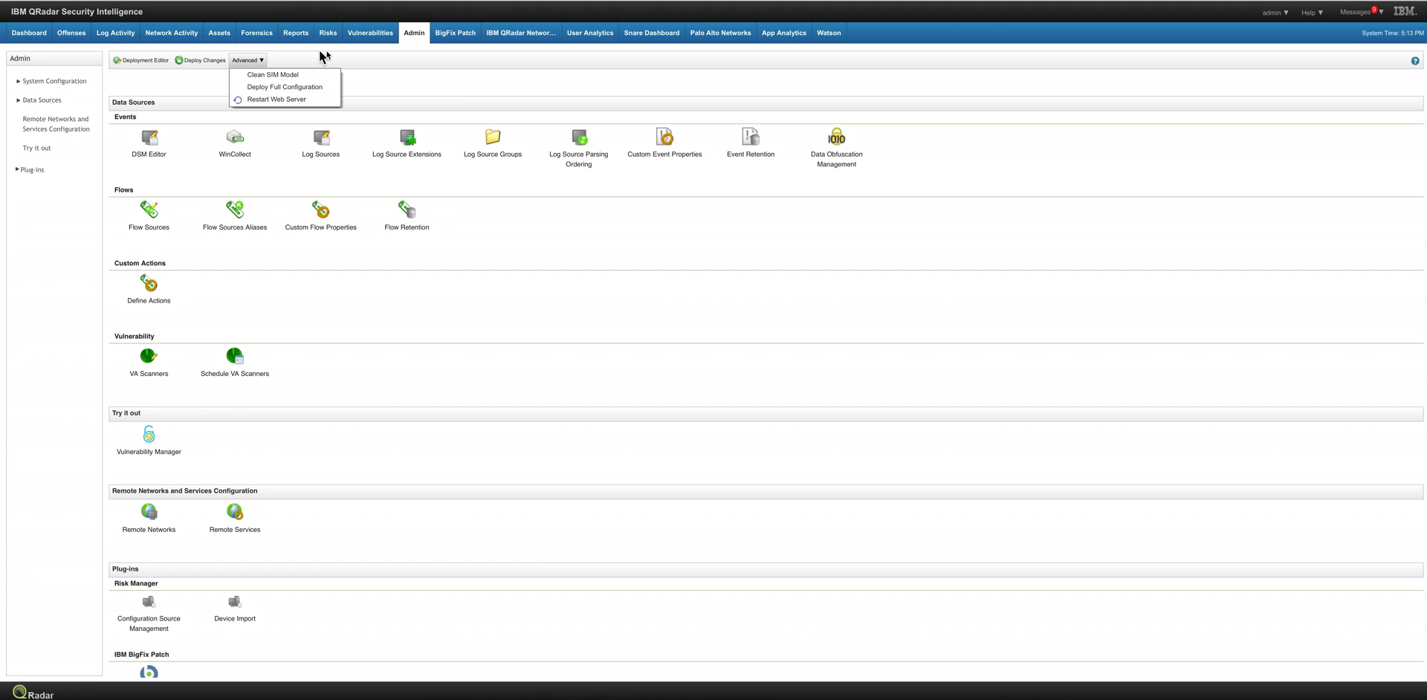
{"action": "left_click", "coordinate": [373, 37]}
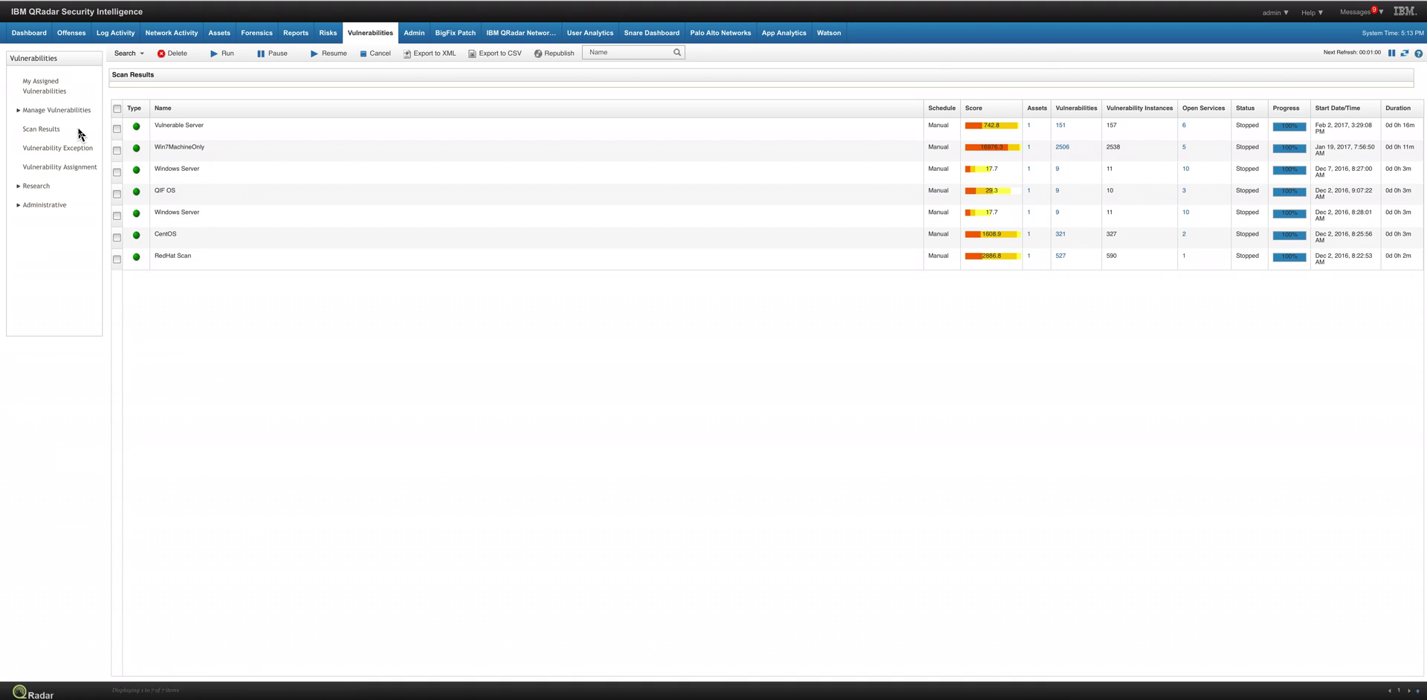
{"action": "left_click", "coordinate": [127, 55]}
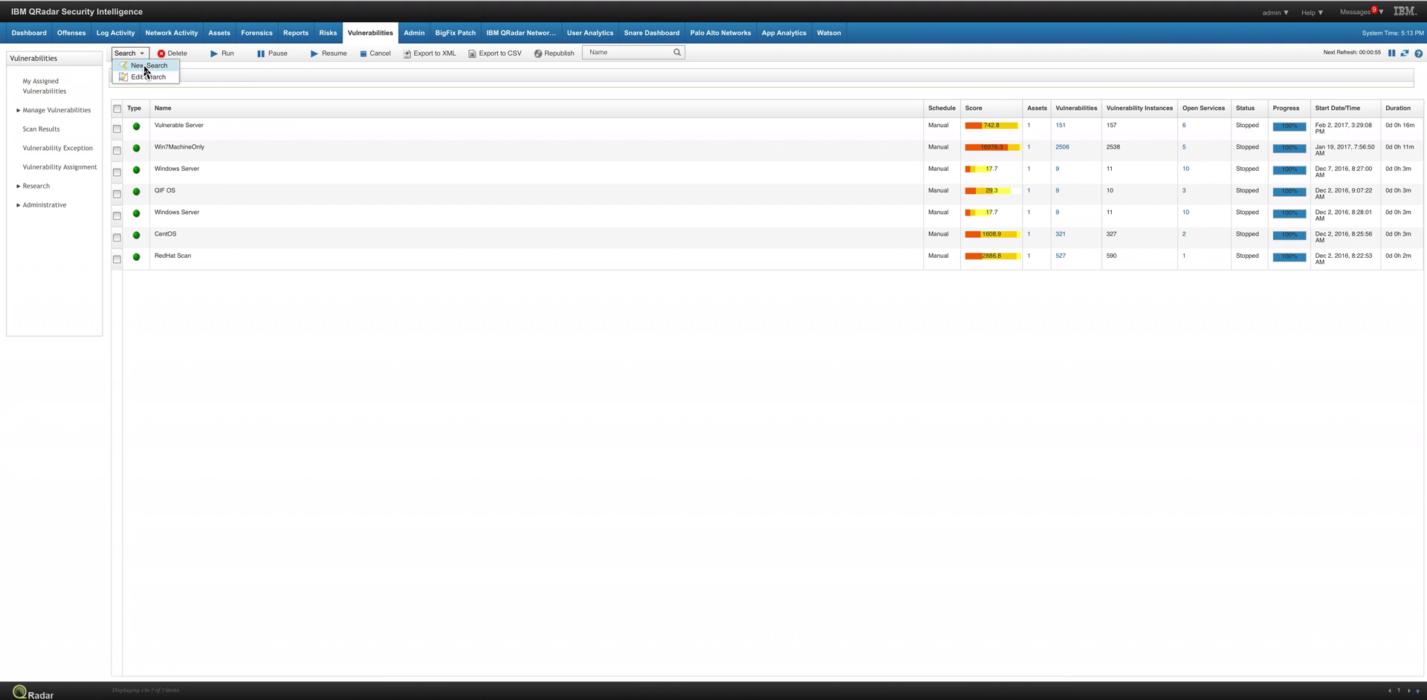
{"action": "left_click", "coordinate": [145, 66]}
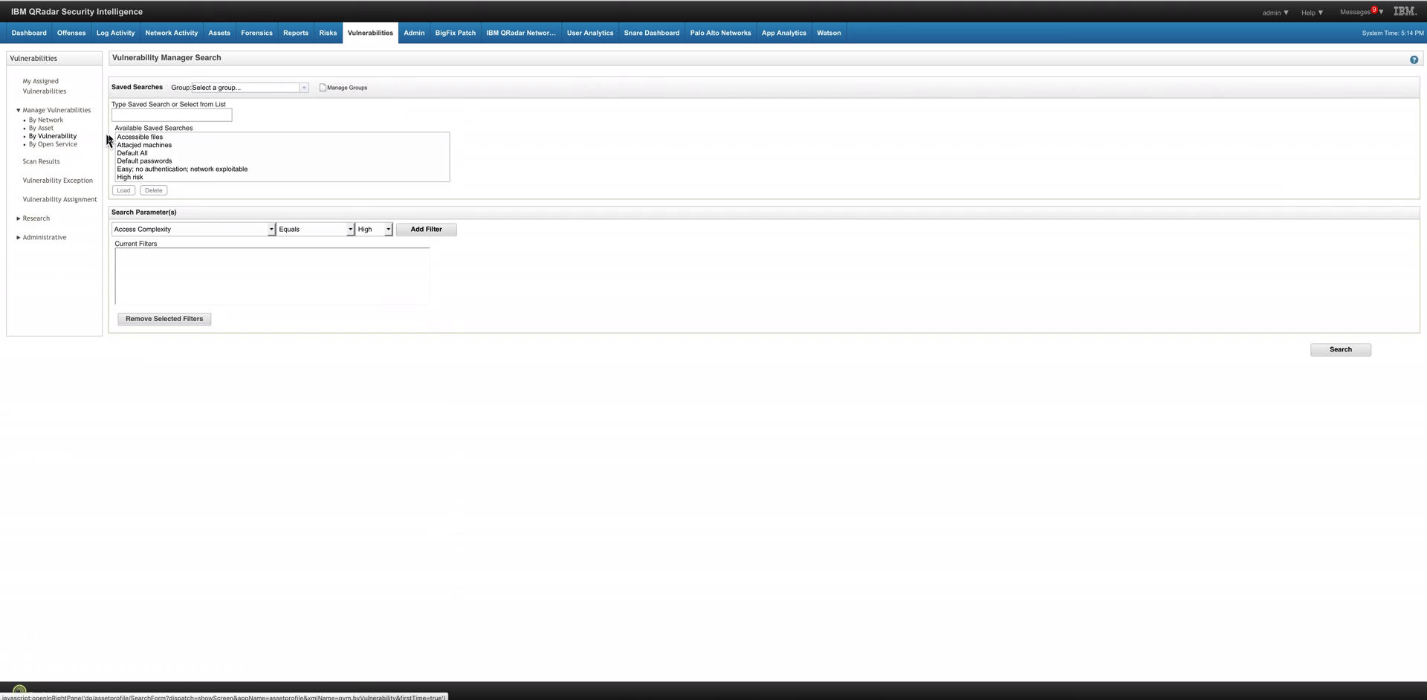
Add the filter Found By Scanner Equals IBM BigFix and run the vulnerability search
{"action": "left_click", "coordinate": [271, 228]}
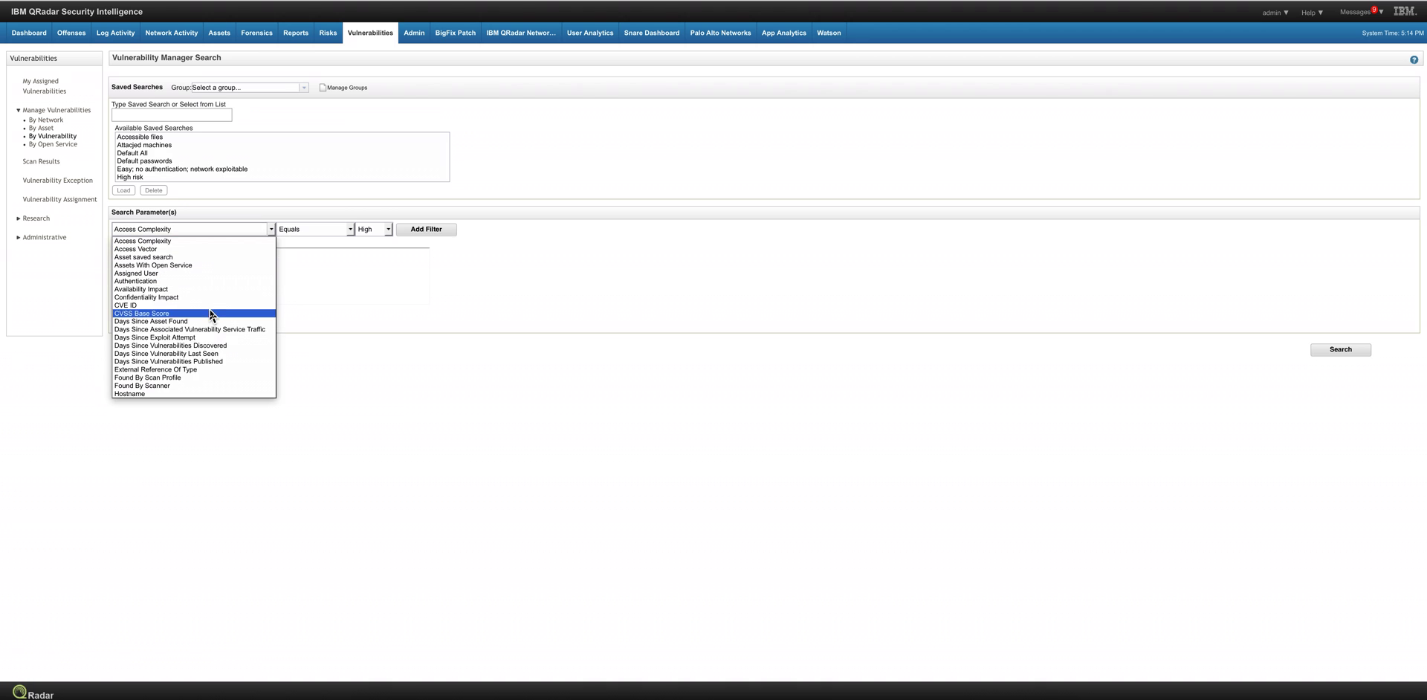
{"action": "left_click", "coordinate": [183, 386]}
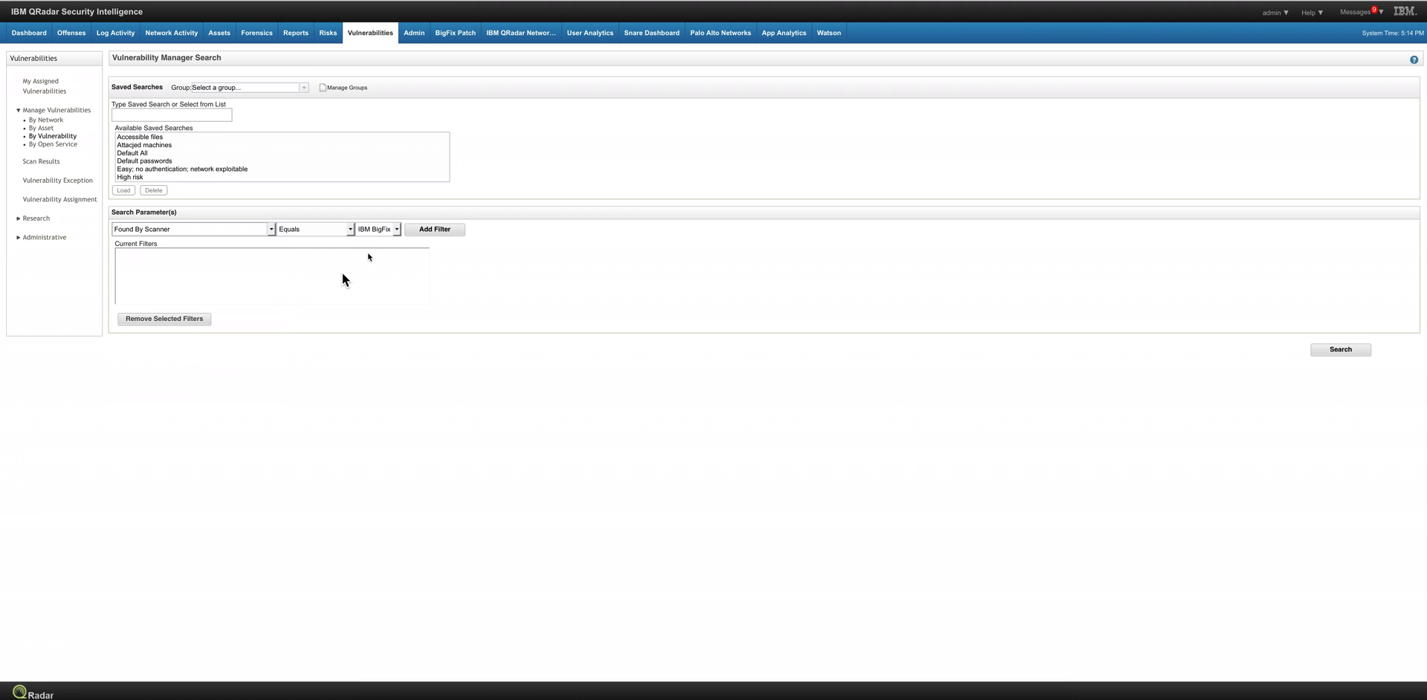
{"action": "left_click", "coordinate": [436, 232]}
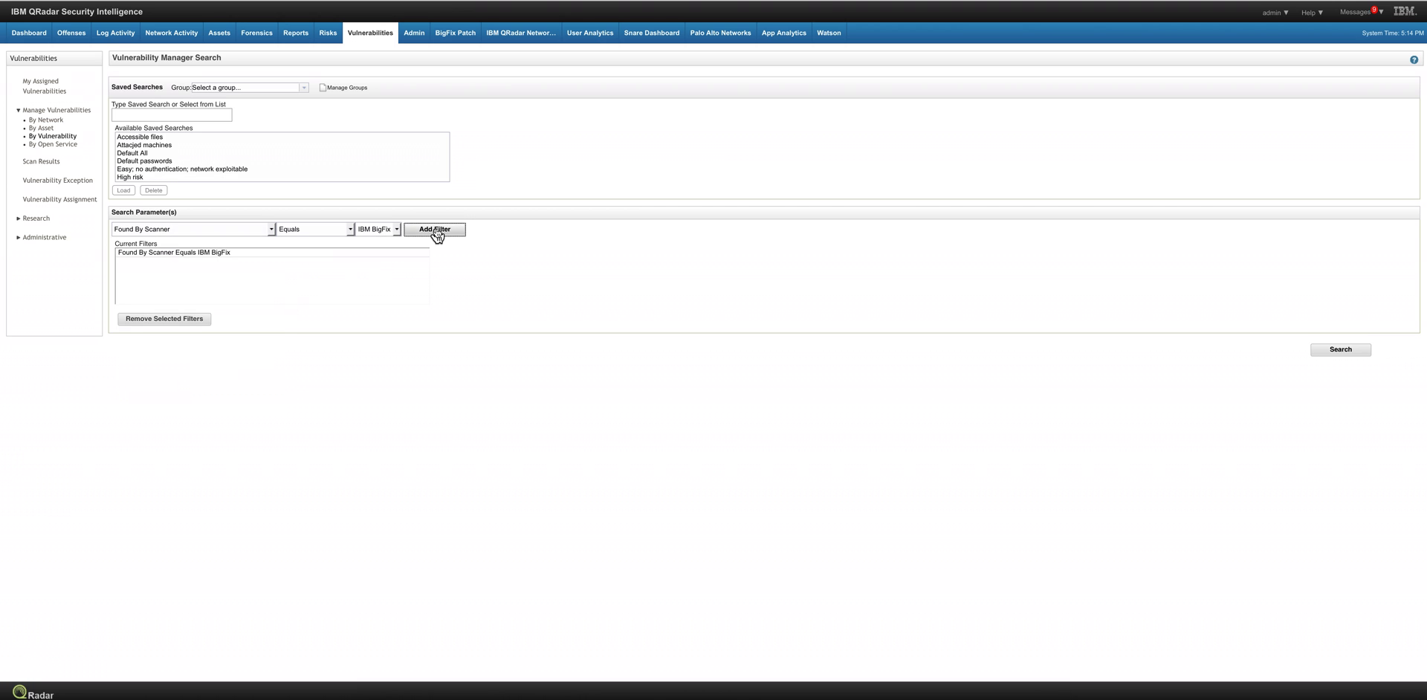
{"action": "left_click", "coordinate": [1331, 351]}
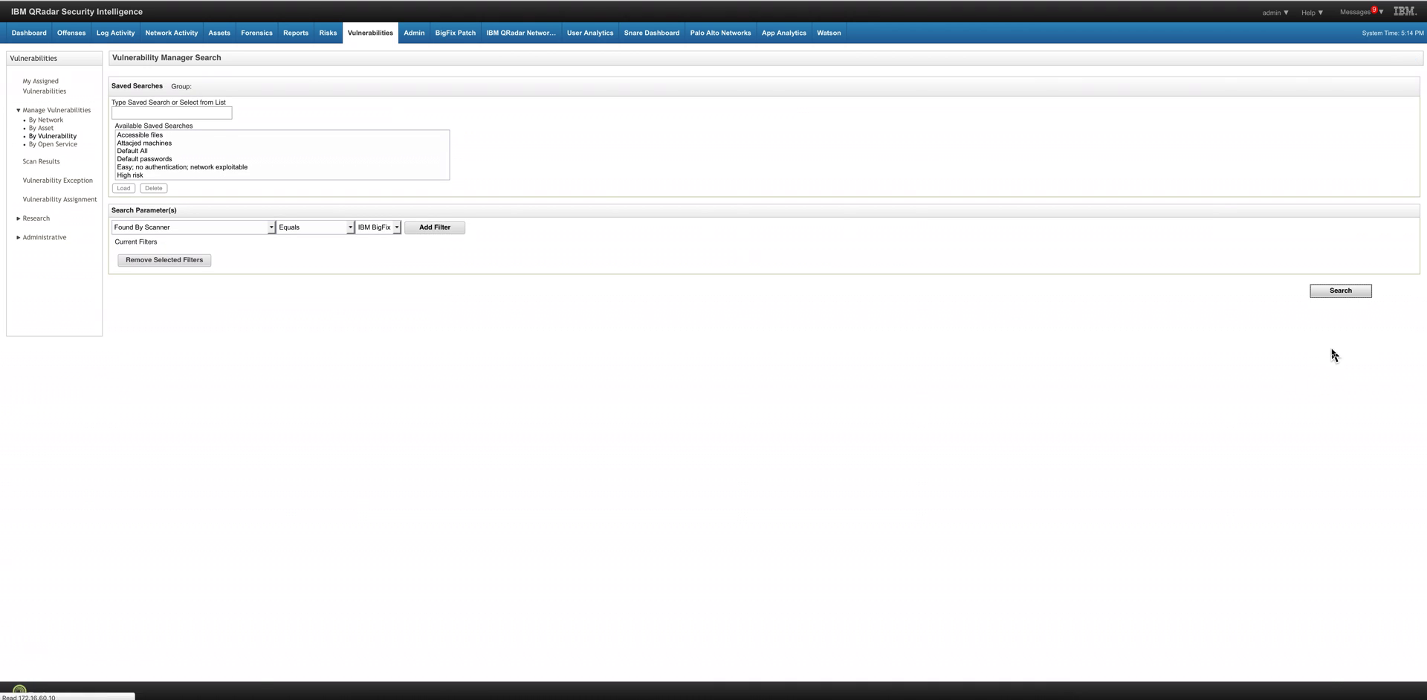